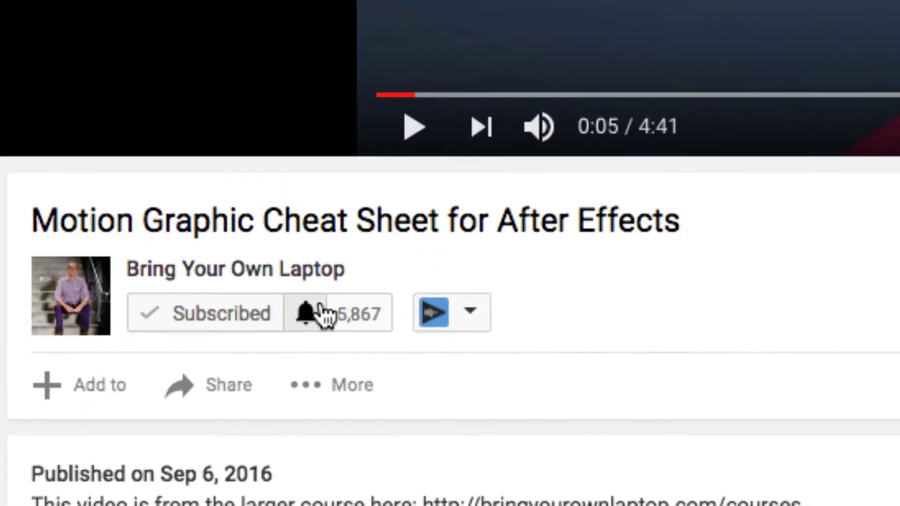
# From the channel's bell, choose 'Send me all notifications for this channel' and save.
pyautogui.click(319, 307)
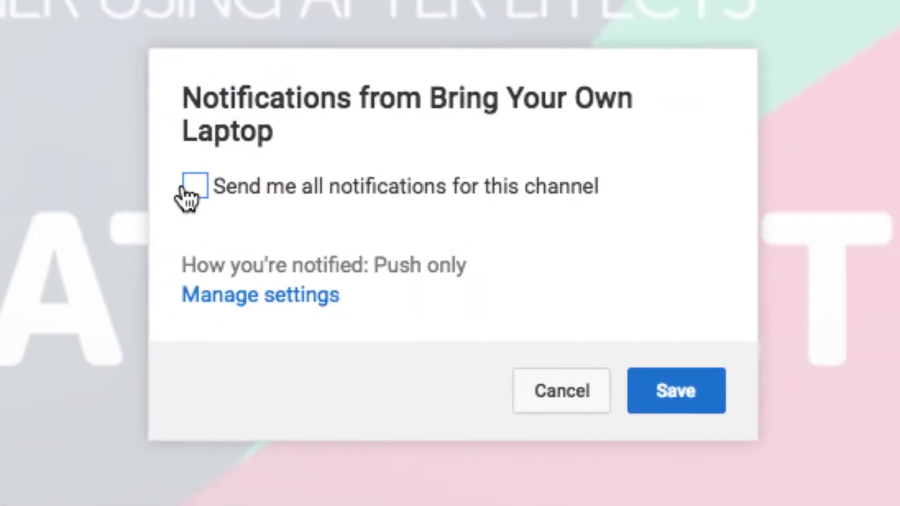
pyautogui.click(195, 185)
pyautogui.click(643, 386)
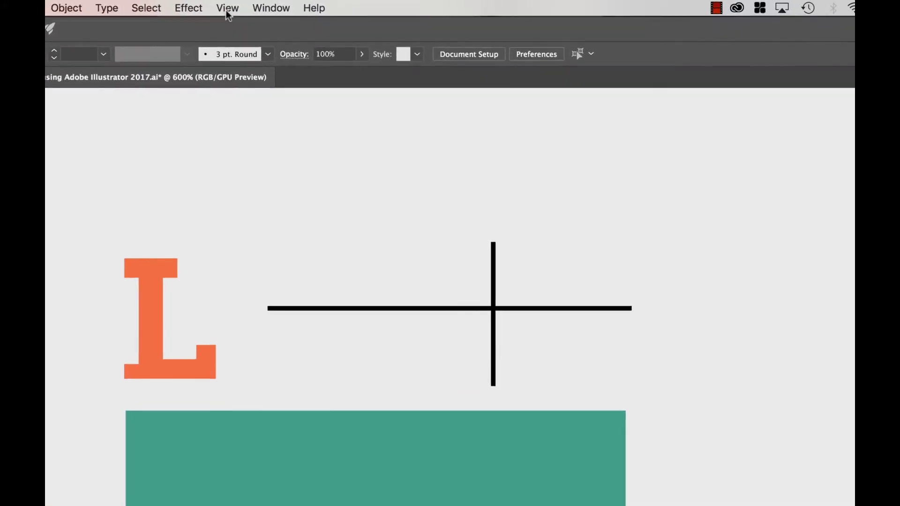
# Turn on Pixel Preview and make the L, crossing lines and green bar Pixel Perfect.
pyautogui.click(228, 9)
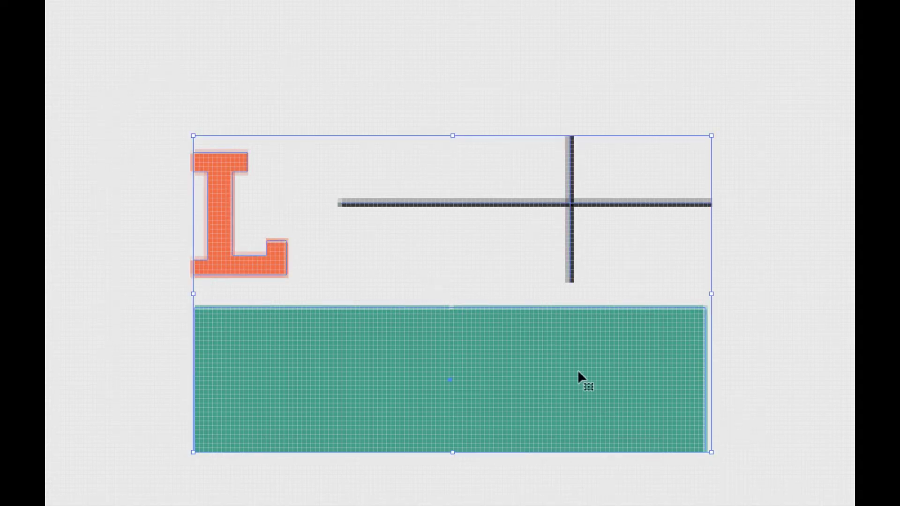
pyautogui.rightClick(551, 331)
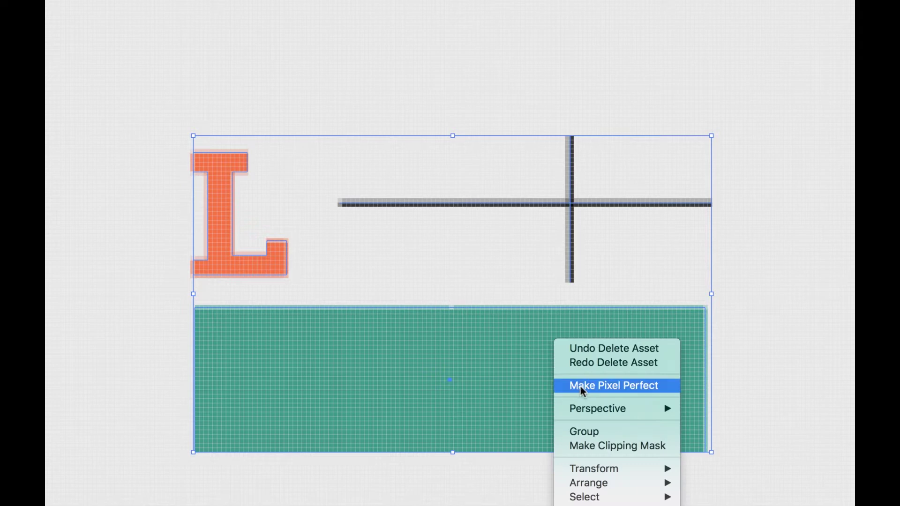
pyautogui.click(595, 386)
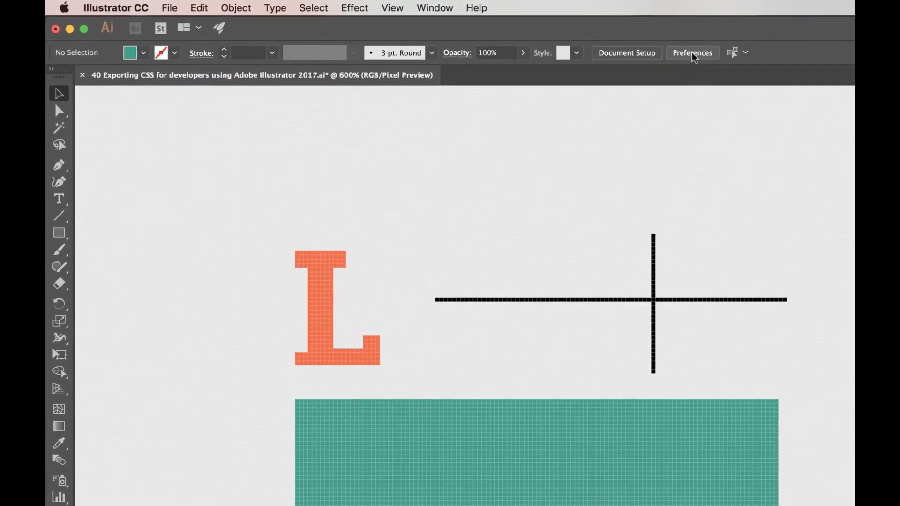
# Set the General unit to Pixels in the Units preferences.
pyautogui.click(199, 8)
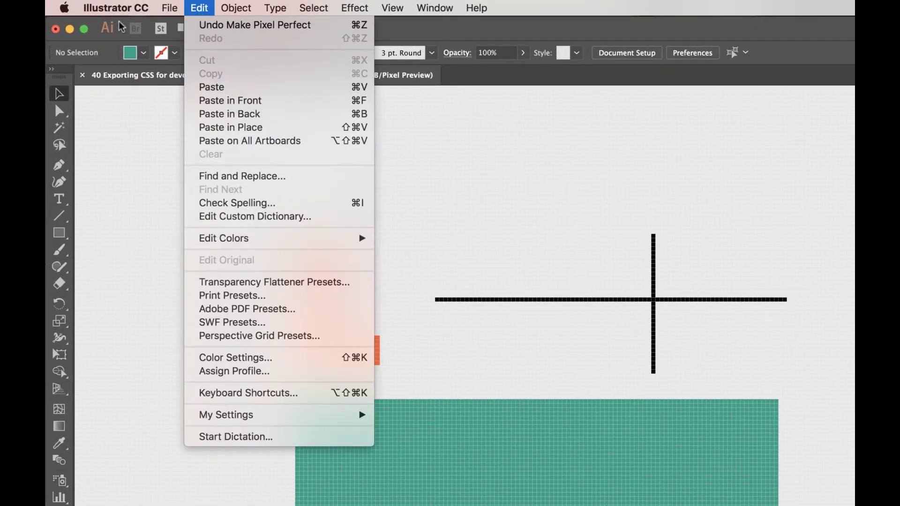
pyautogui.moveTo(115, 10)
pyautogui.moveTo(129, 53)
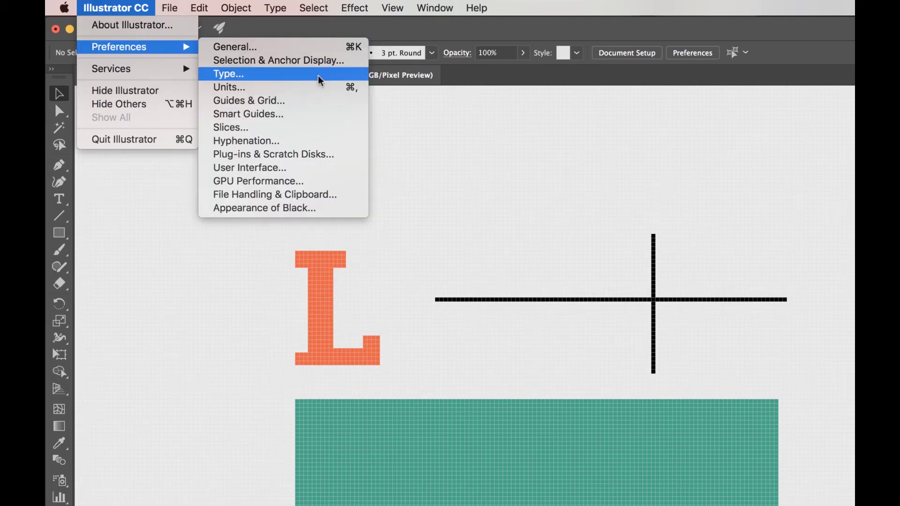
pyautogui.click(319, 87)
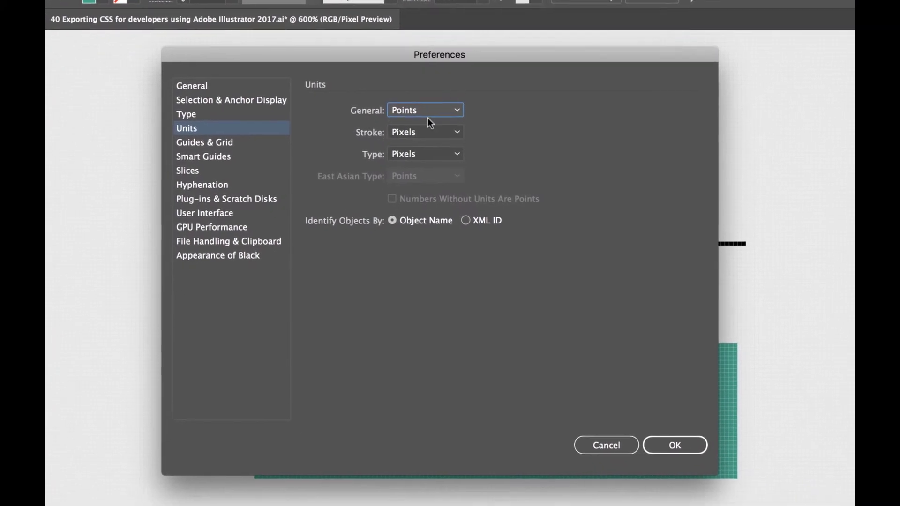
pyautogui.click(403, 100)
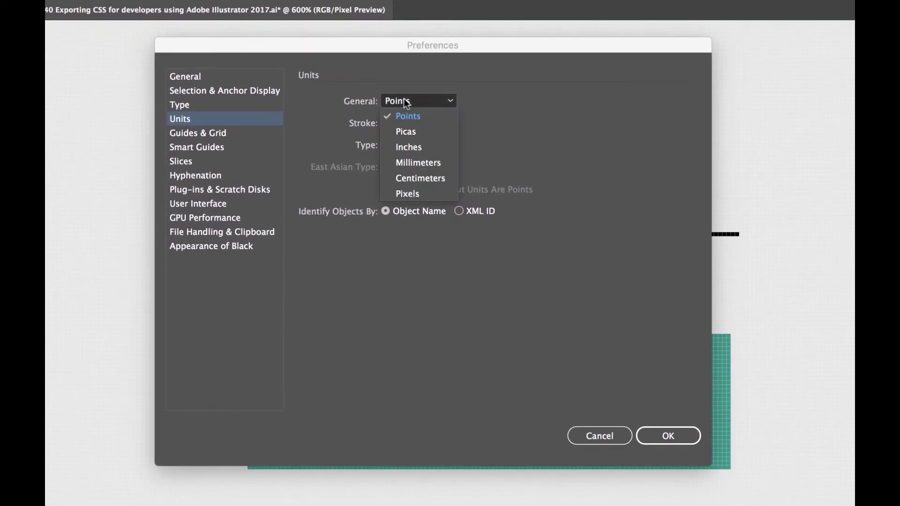
pyautogui.click(415, 192)
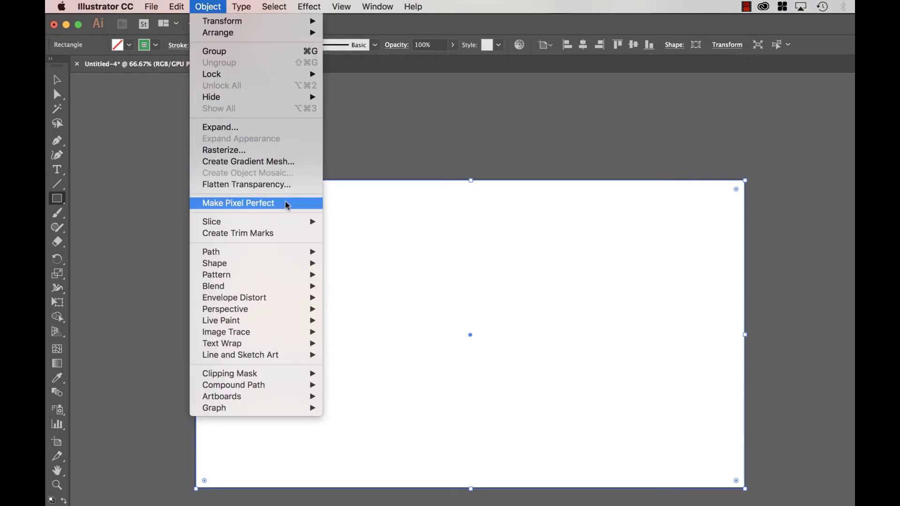
# Split the selected rectangle into a grid of 12 columns with 30 px gutters.
pyautogui.moveTo(277, 253)
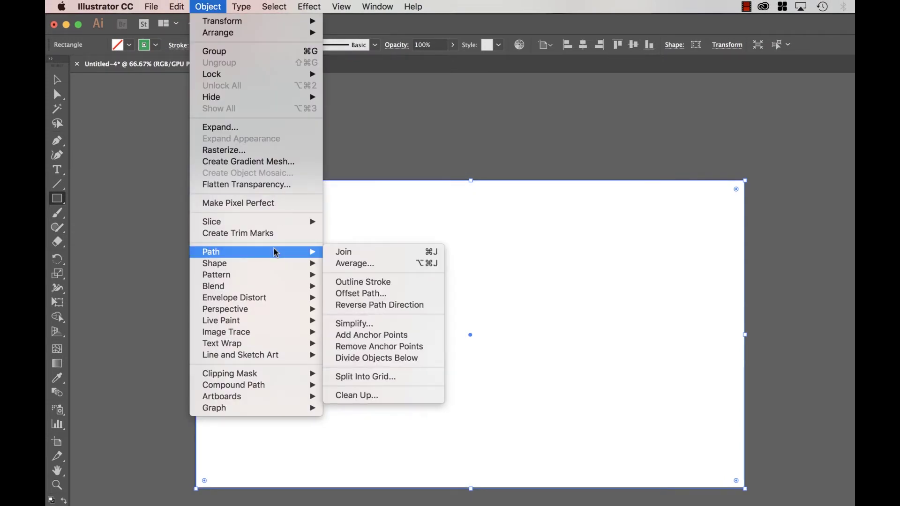
pyautogui.click(361, 376)
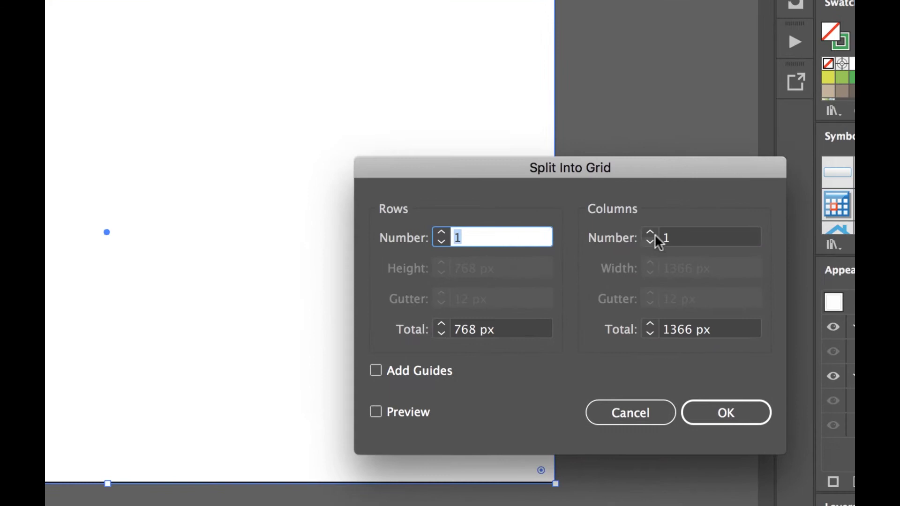
pyautogui.click(698, 240)
pyautogui.write('2')
pyautogui.press('Tab')
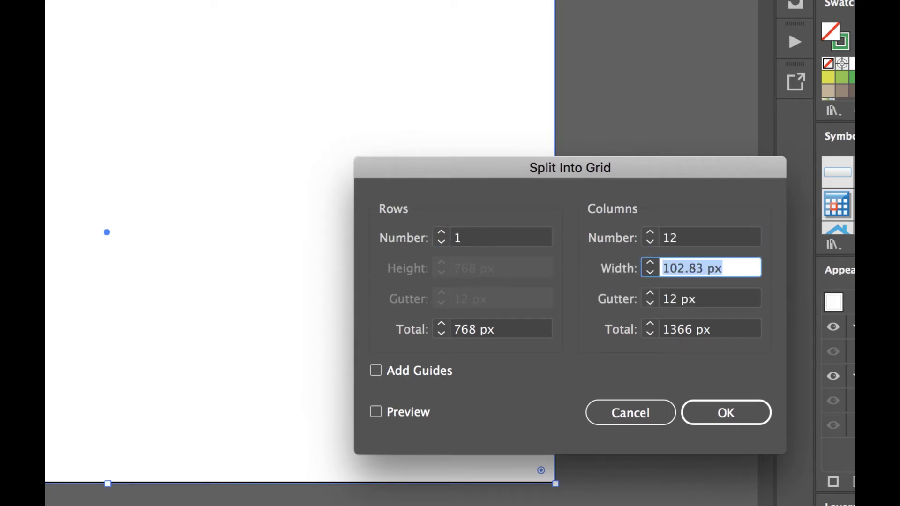
pyautogui.click(721, 299)
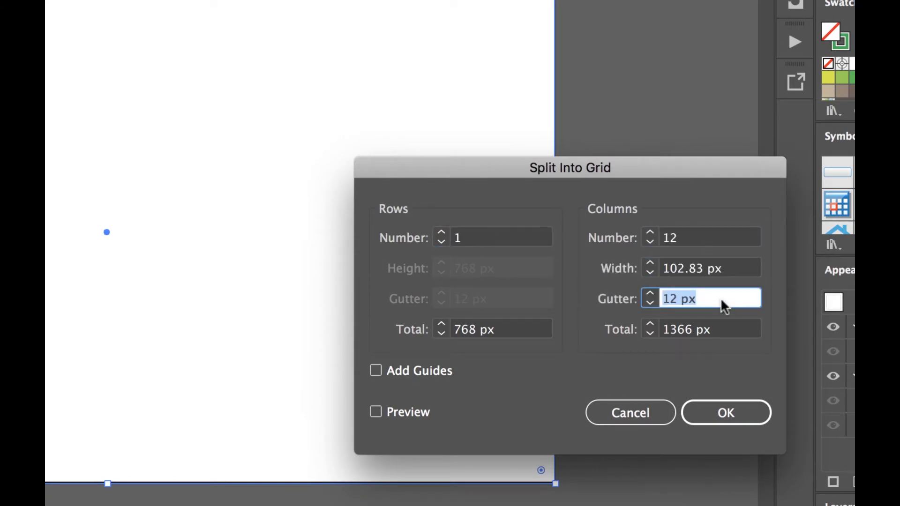
pyautogui.write('30')
pyautogui.press('Tab')
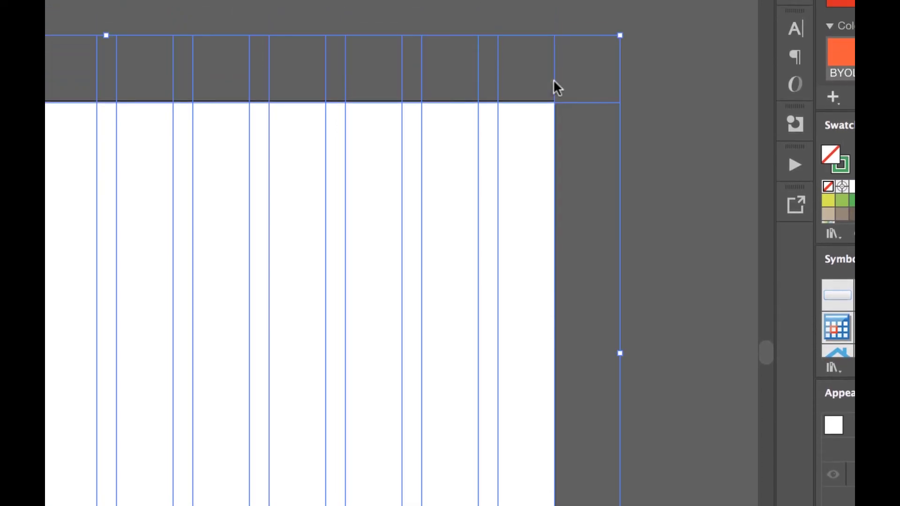
# Ungroup the column rectangles, delete them, and Paste in Front to restore them.
pyautogui.rightClick(554, 69)
pyautogui.click(602, 232)
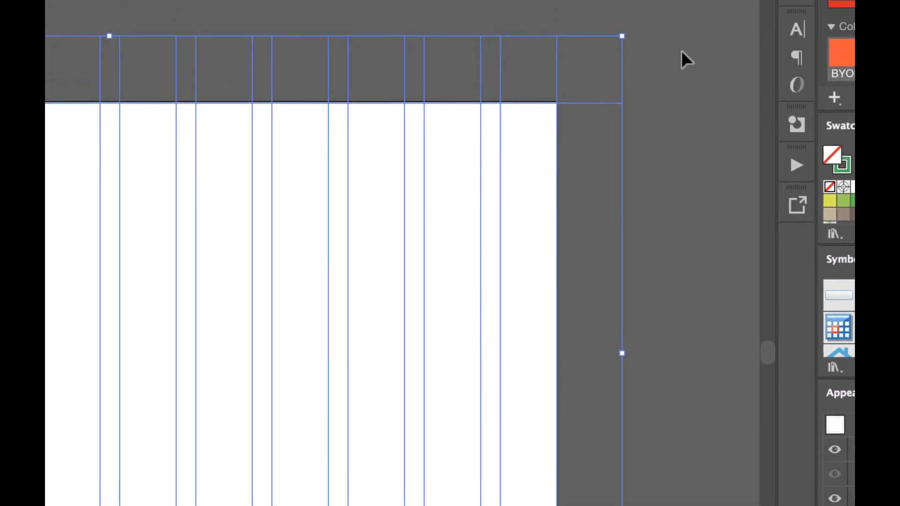
pyautogui.moveTo(52, 137); pyautogui.dragTo(53, 138)
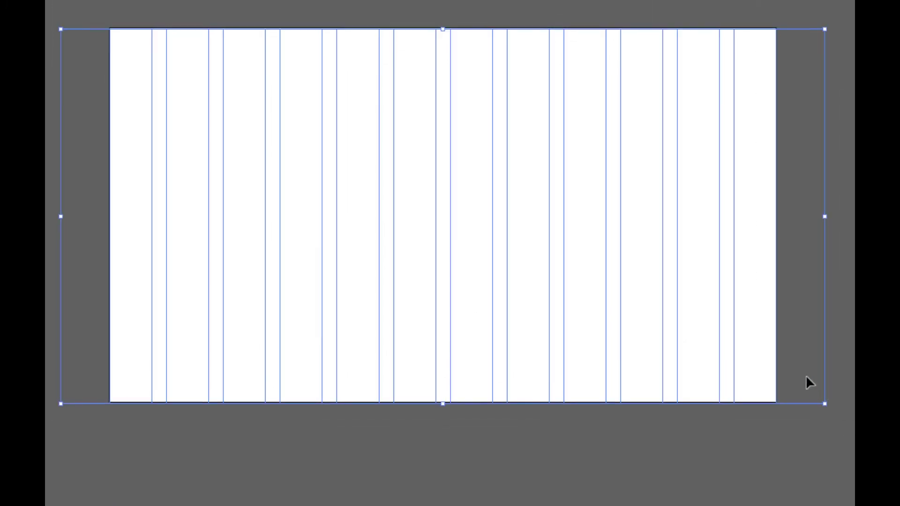
pyautogui.press('Delete')
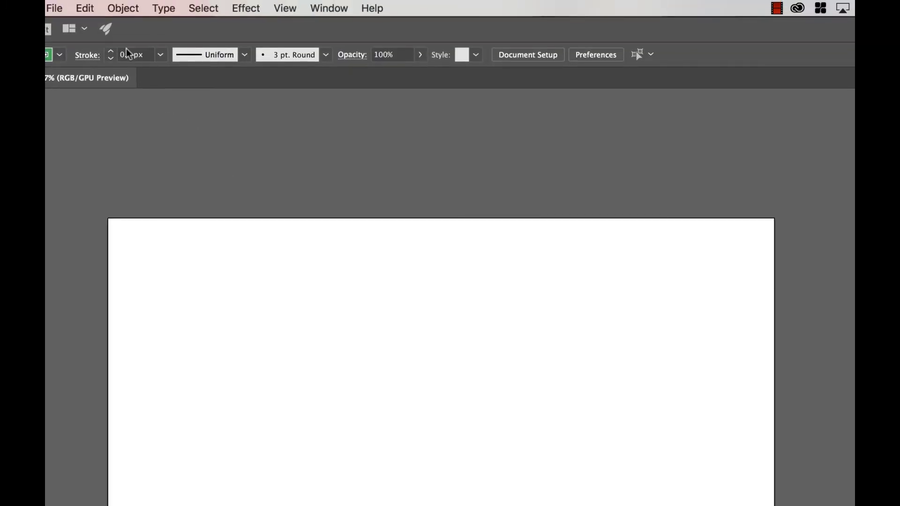
pyautogui.click(92, 11)
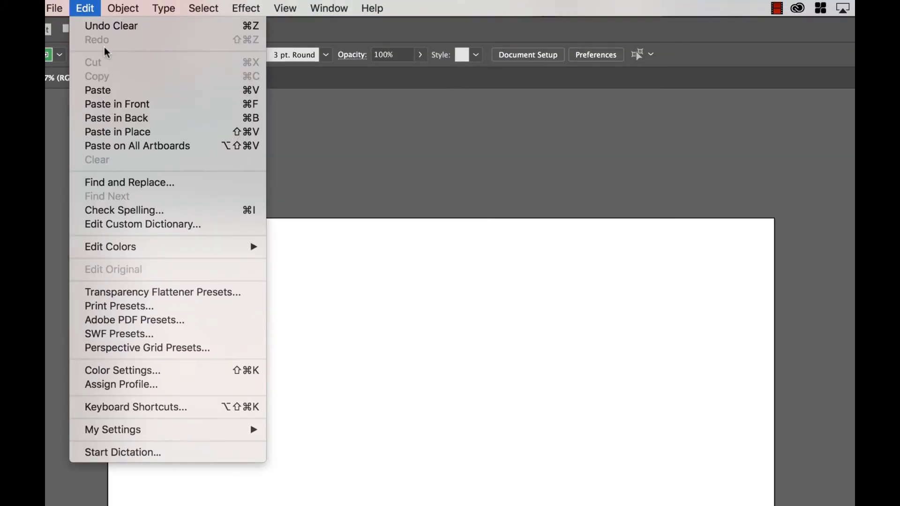
pyautogui.click(111, 103)
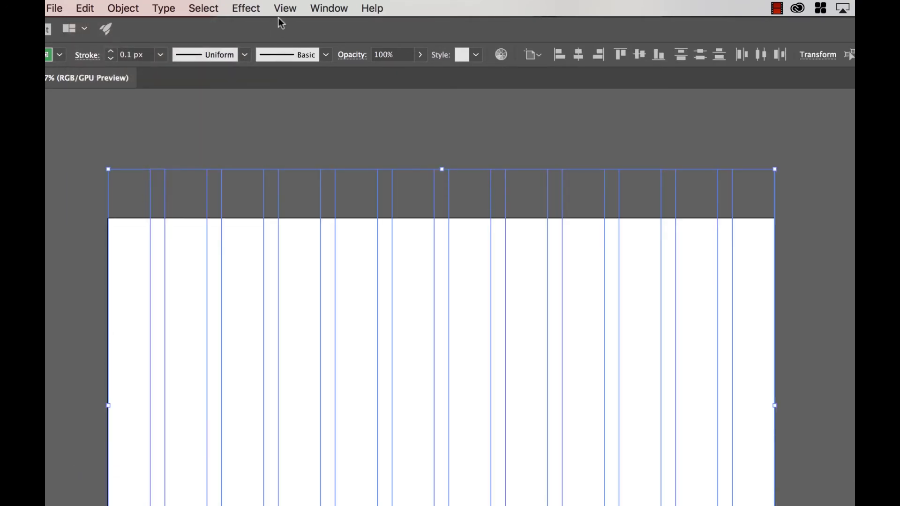
# Convert the selected column shapes into guides with Make Guides.
pyautogui.click(286, 9)
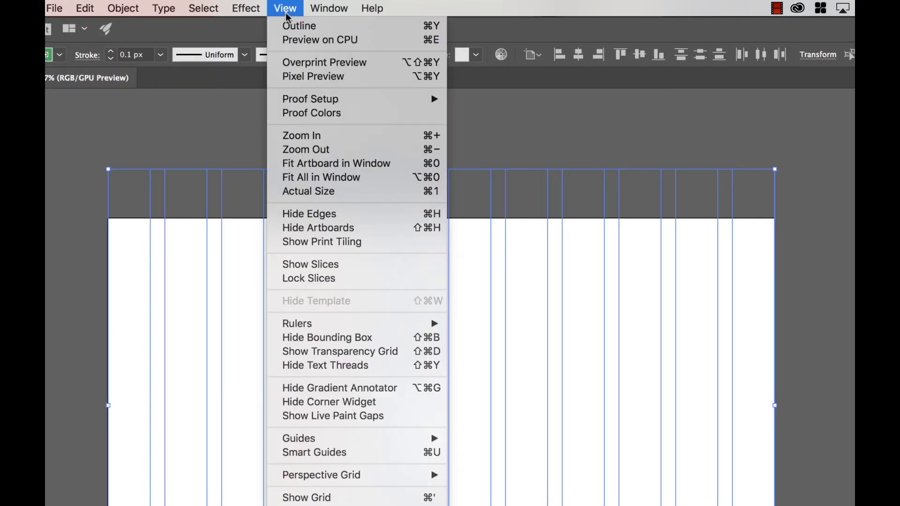
pyautogui.moveTo(335, 442)
pyautogui.click(488, 467)
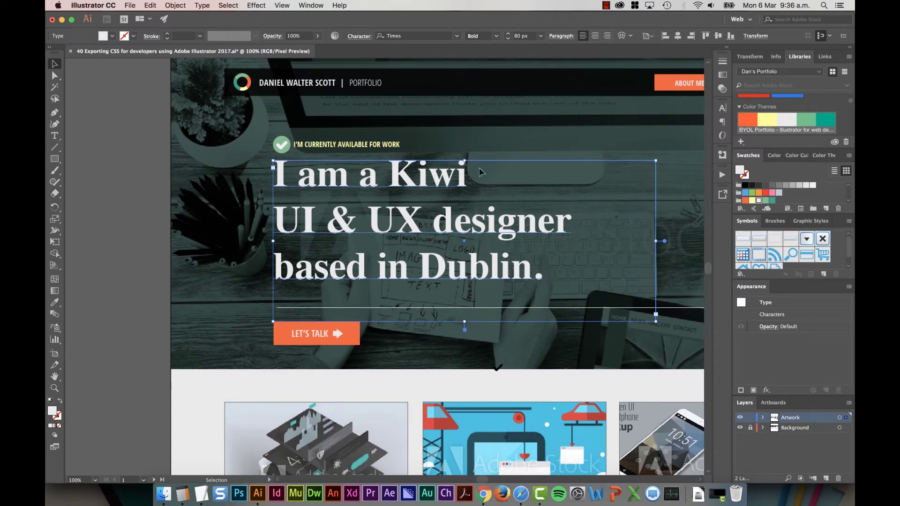
# Star Playfair Display as a favourite in the font family list.
pyautogui.click(457, 36)
pyautogui.scroll(-5, 461, 182)
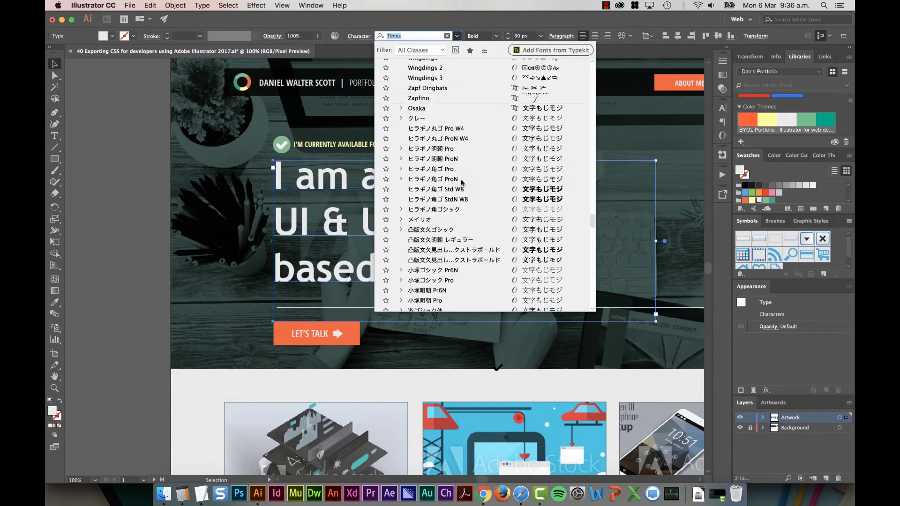
pyautogui.scroll(10, 462, 182)
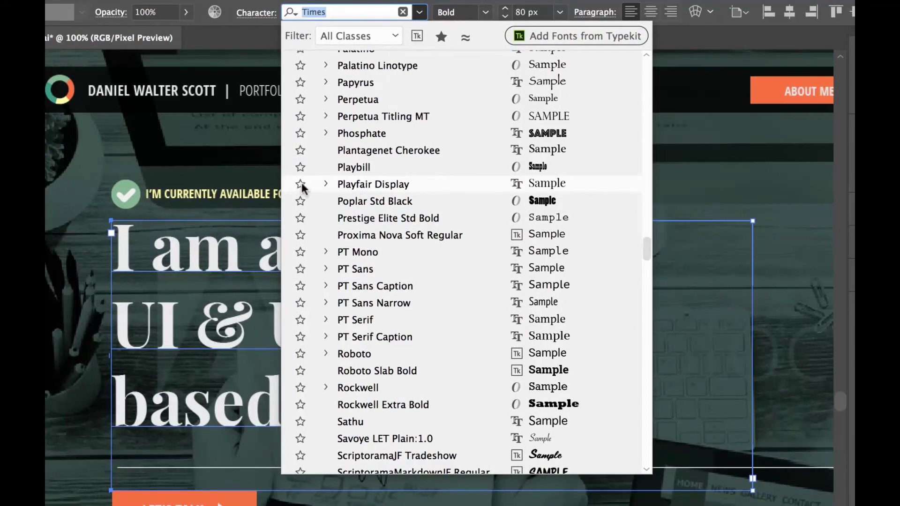
pyautogui.click(301, 184)
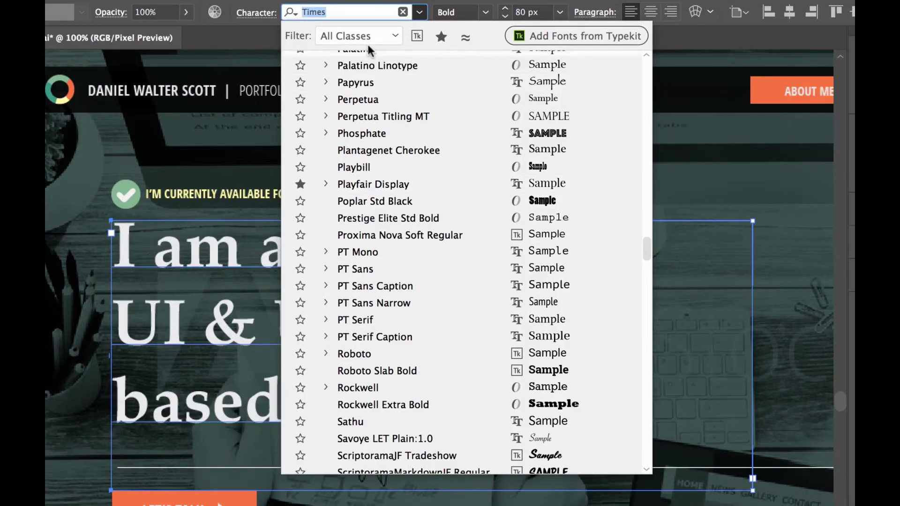
pyautogui.click(419, 12)
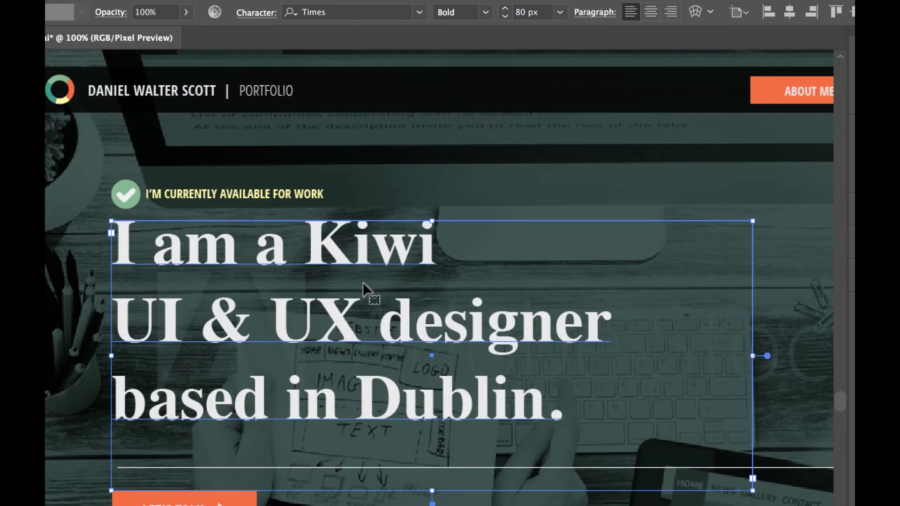
# Filter fonts to favourites and set the first headline to Playfair Display.
pyautogui.click(425, 15)
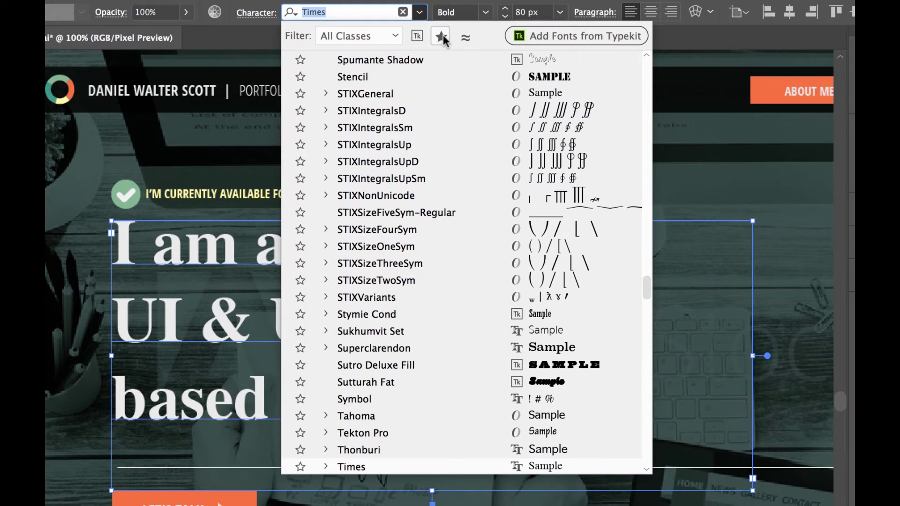
pyautogui.click(441, 36)
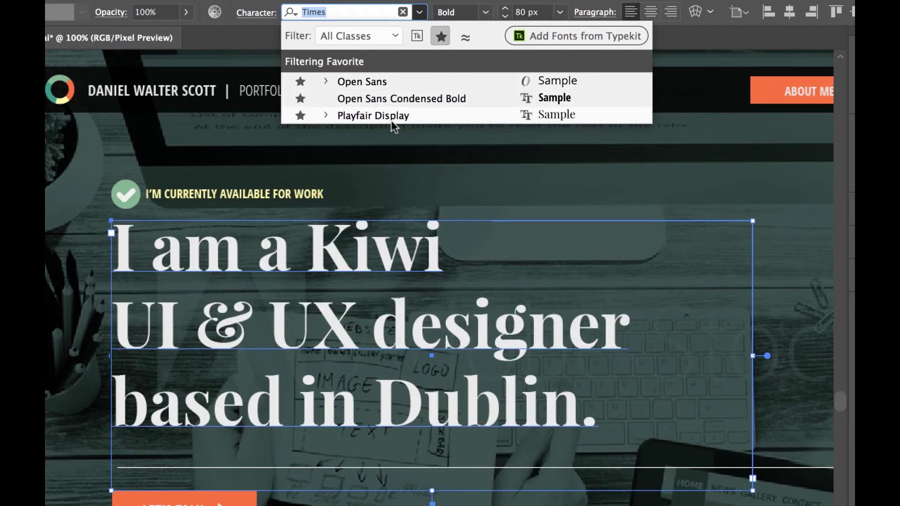
pyautogui.click(375, 115)
pyautogui.click(482, 161)
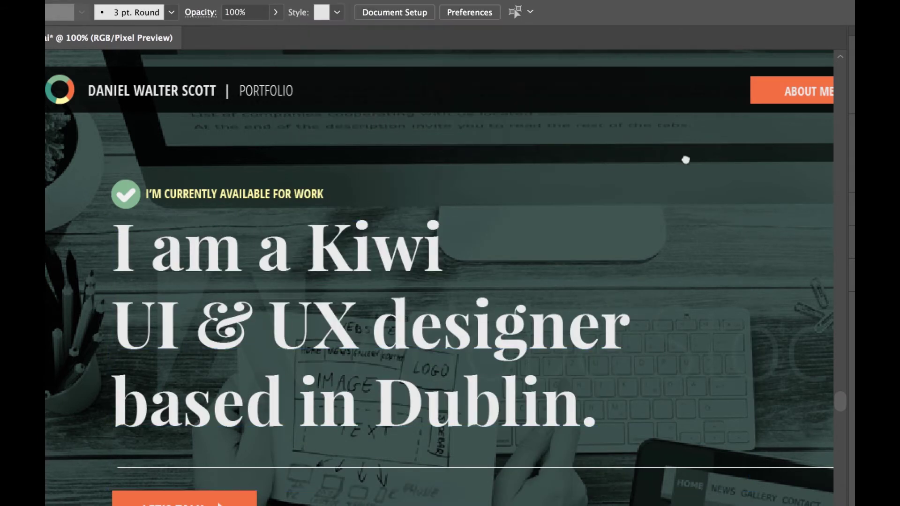
# Apply Playfair Display to the headline on the second artboard.
pyautogui.moveTo(686, 159); pyautogui.dragTo(512, 257)
pyautogui.hscroll(10, 512, 257)
pyautogui.click(515, 238)
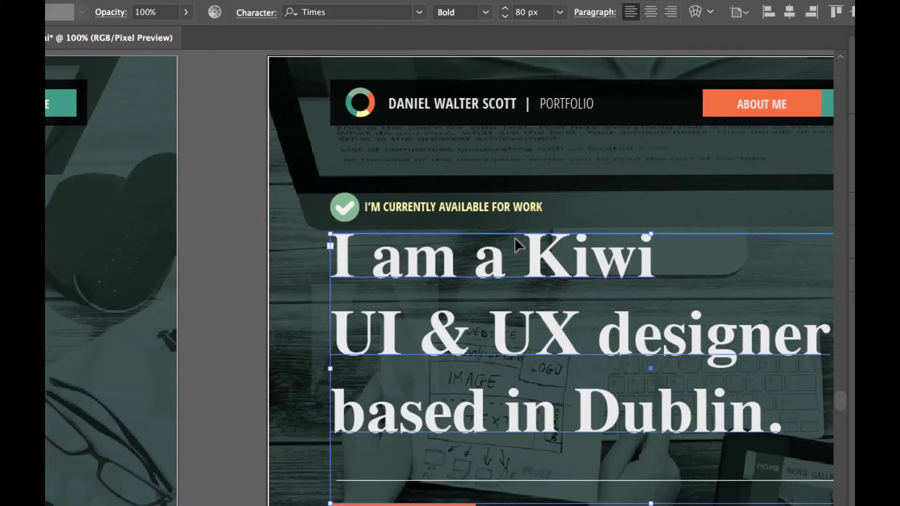
pyautogui.click(419, 11)
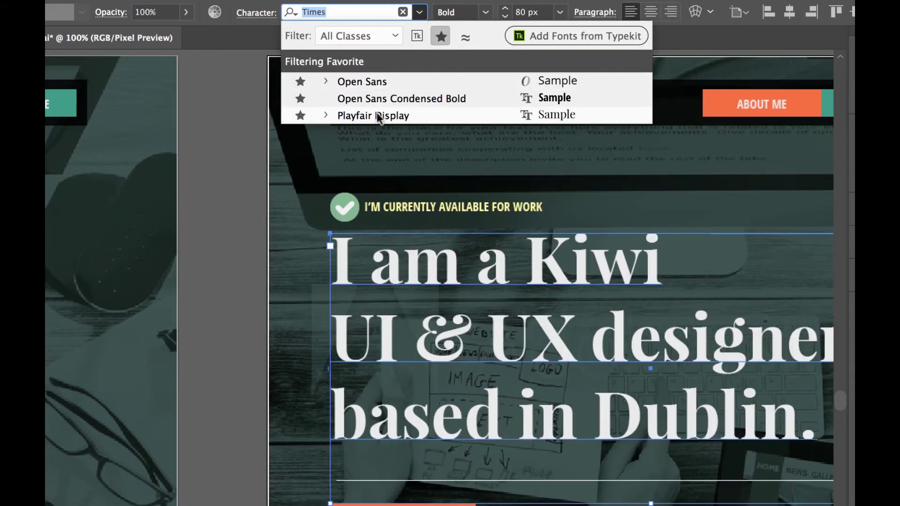
pyautogui.click(376, 114)
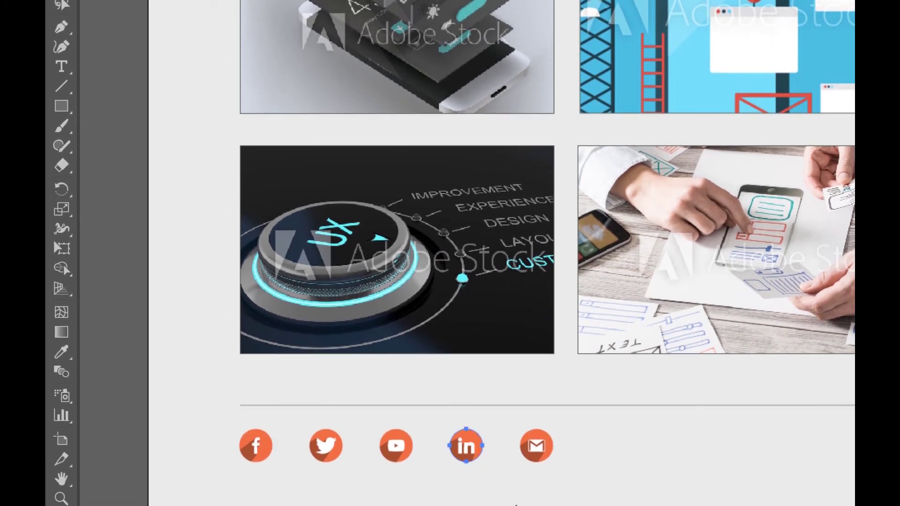
# Select all icons matching the LinkedIn icon's orange fill and recolour them with the teal swatch.
pyautogui.click(477, 456)
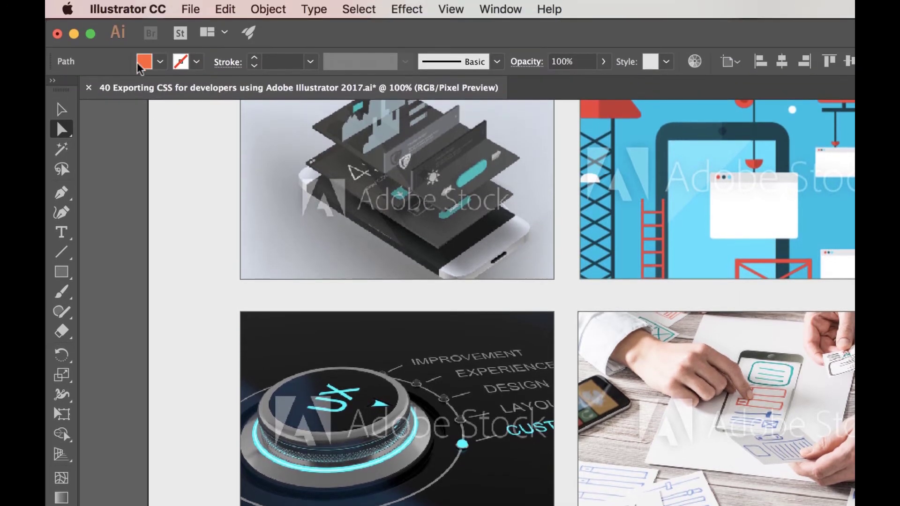
pyautogui.click(357, 8)
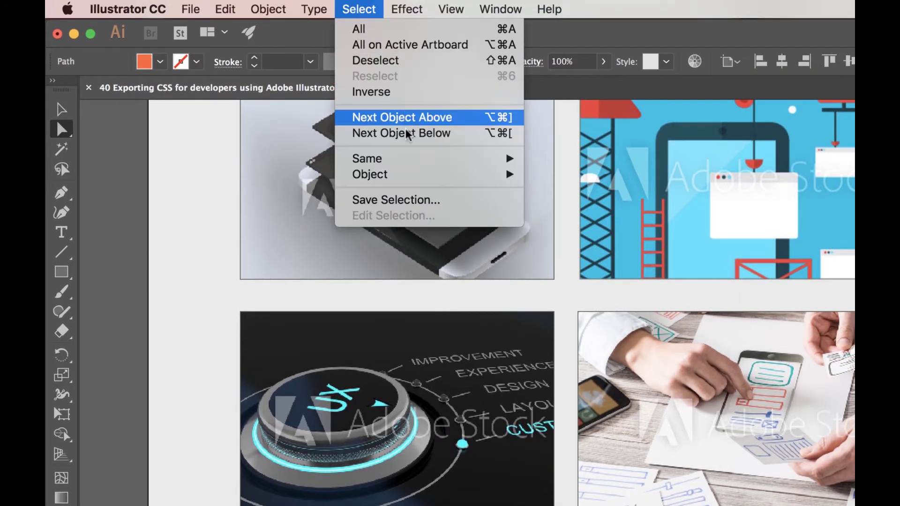
pyautogui.moveTo(417, 157)
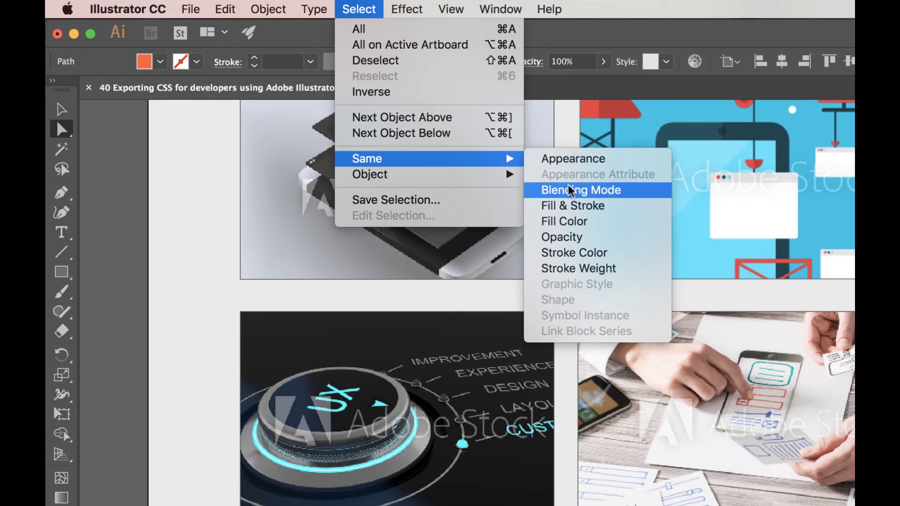
pyautogui.click(559, 222)
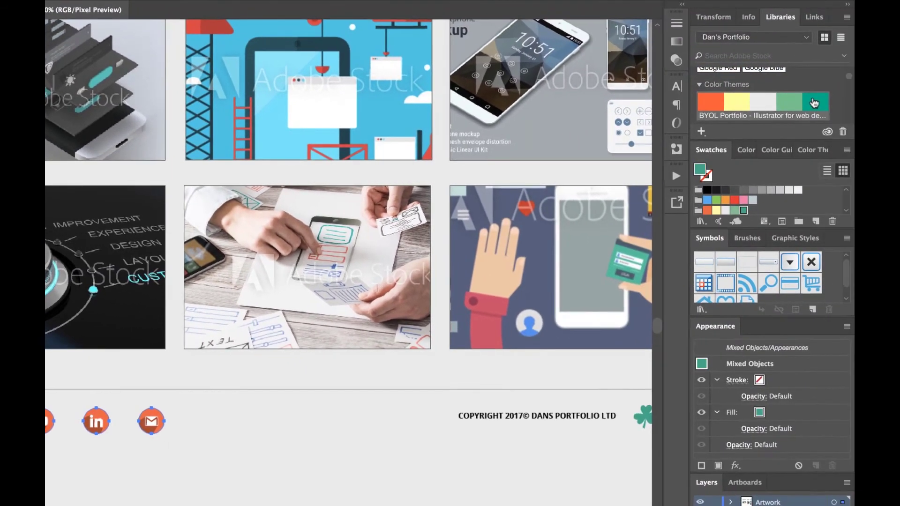
pyautogui.click(814, 101)
pyautogui.click(301, 437)
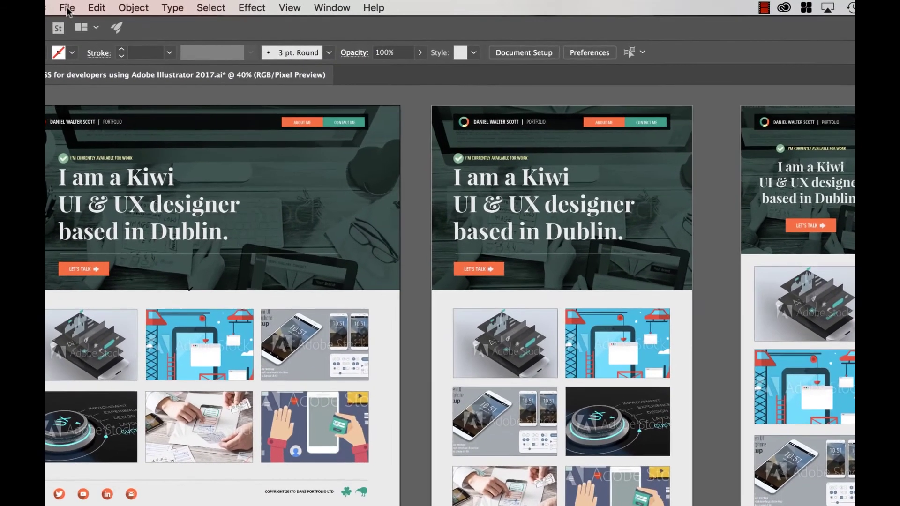
# Open the Asset Export panel and add the first artboard's dark header group as an asset.
pyautogui.click(130, 5)
pyautogui.moveTo(130, 244)
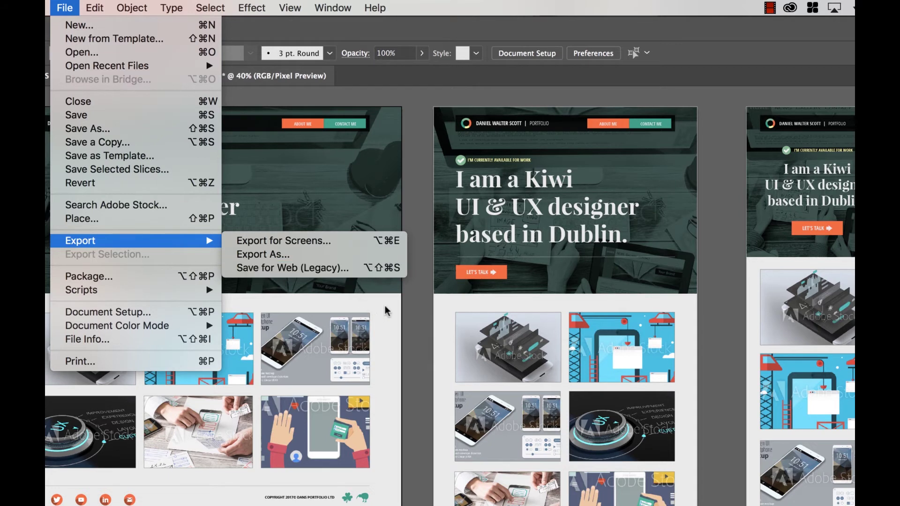
pyautogui.click(409, 307)
pyautogui.click(341, 8)
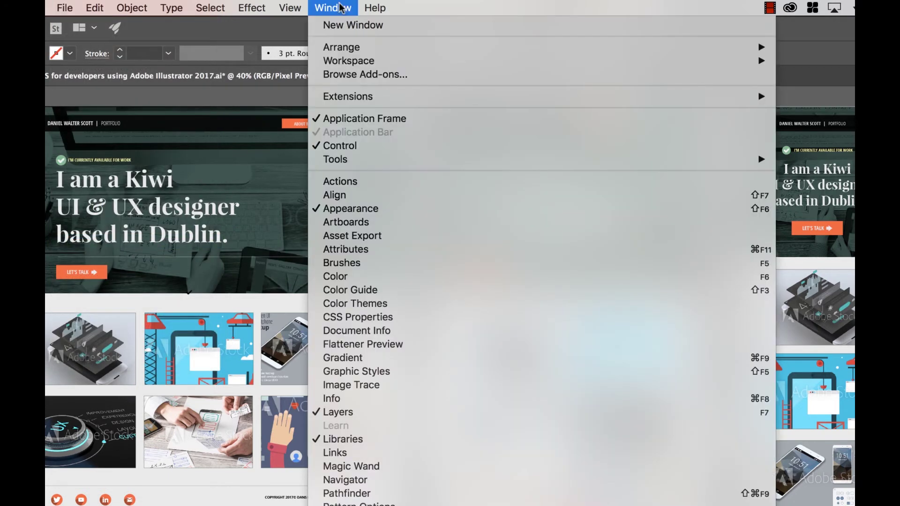
pyautogui.click(380, 236)
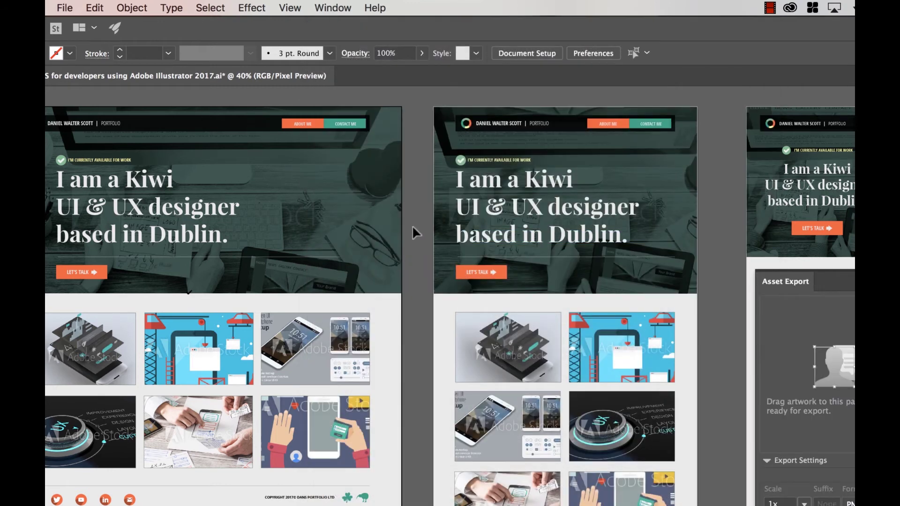
pyautogui.click(391, 287)
pyautogui.moveTo(388, 257); pyautogui.dragTo(839, 424)
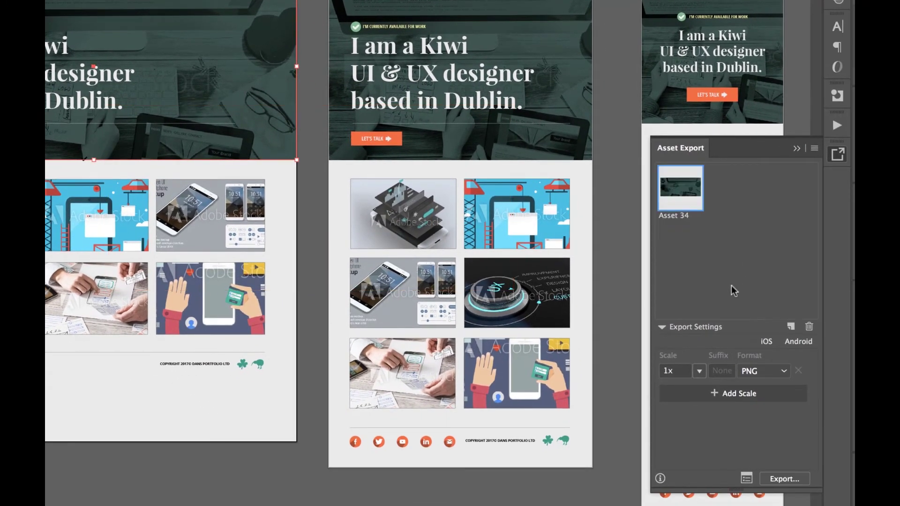
# Rename the new asset to 'hero-image'.
pyautogui.doubleClick(675, 216)
pyautogui.write('Back')
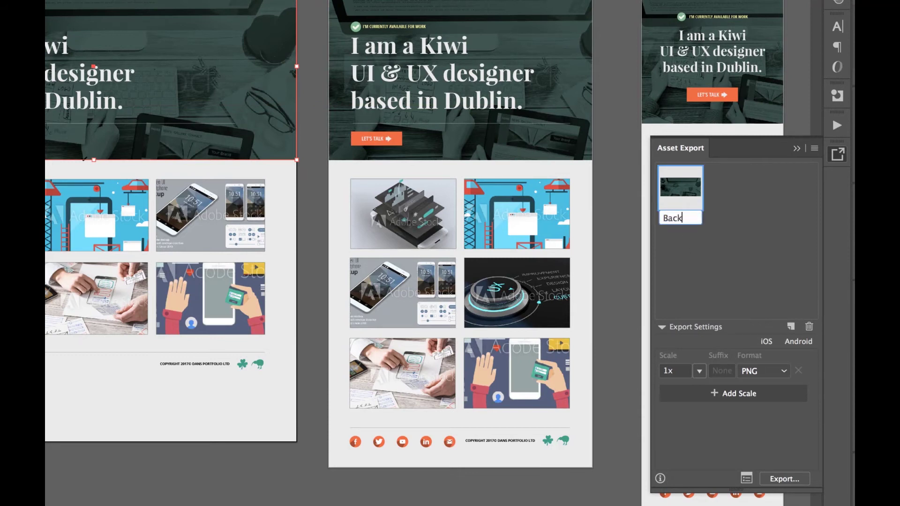
pyautogui.press('BackSpace')
pyautogui.press('BackSpace')
pyautogui.press('BackSpace')
pyautogui.write('hero-image')
pyautogui.press('Return')
# Set the asset's export format to JPG 50 and add a 2x scale.
pyautogui.click(783, 372)
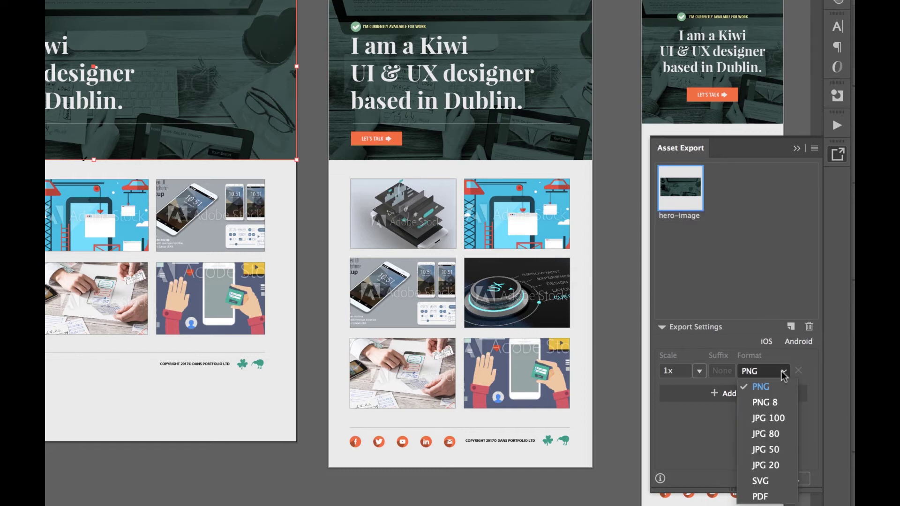
pyautogui.click(786, 450)
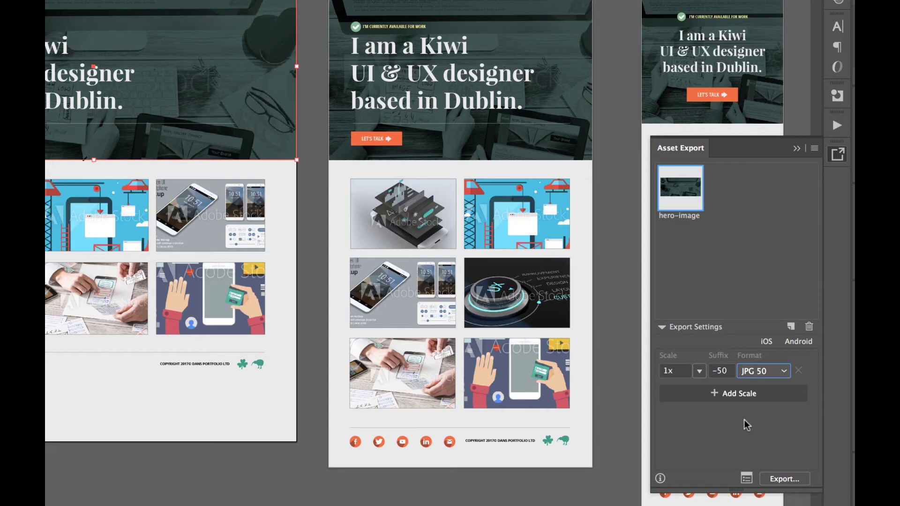
pyautogui.click(727, 393)
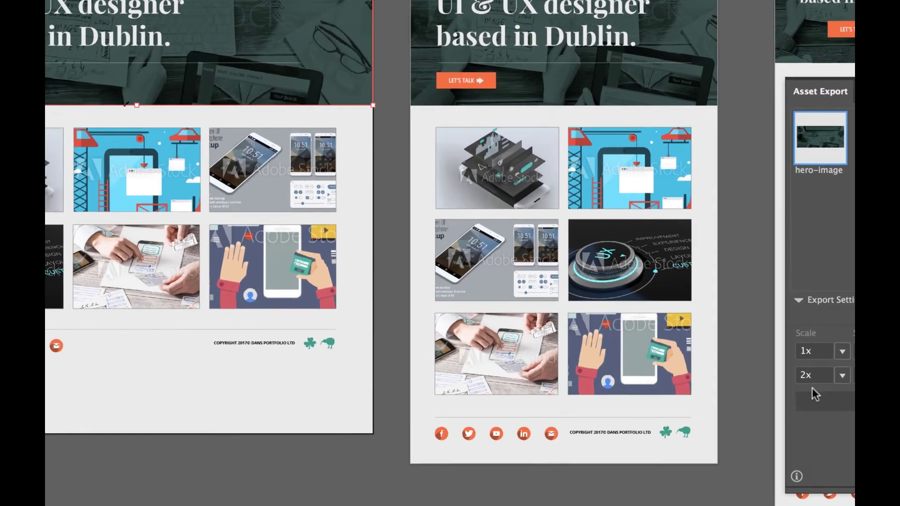
# Add the email icon as an asset, remove the 2x PNG row, and set format to SVG.
pyautogui.moveTo(56, 346); pyautogui.dragTo(873, 241)
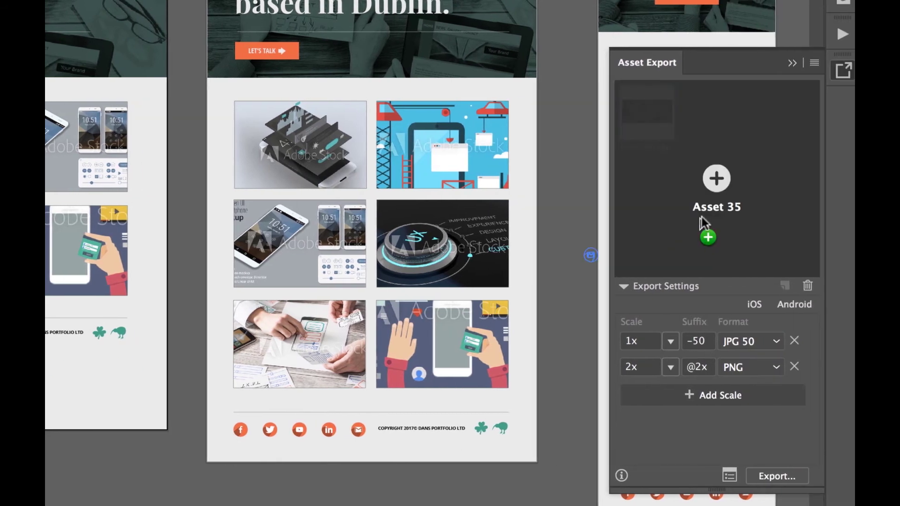
pyautogui.moveTo(702, 223); pyautogui.dragTo(701, 224)
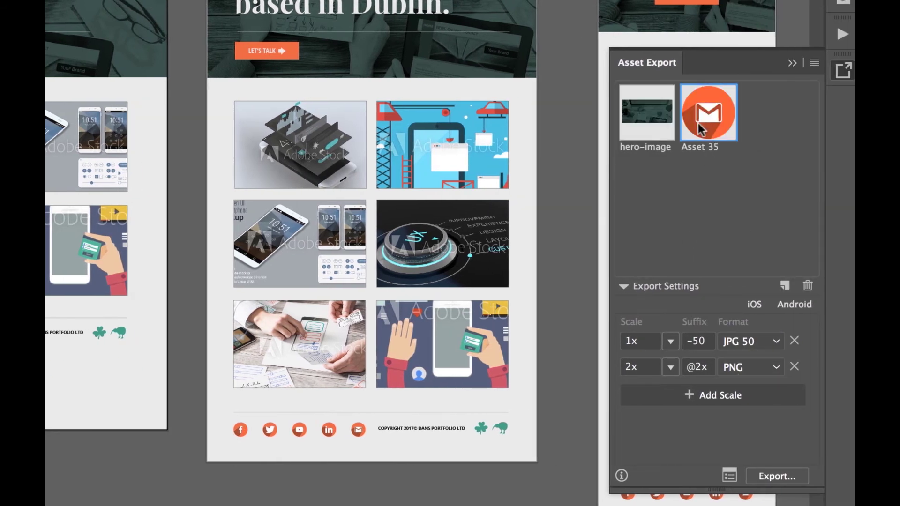
pyautogui.click(794, 367)
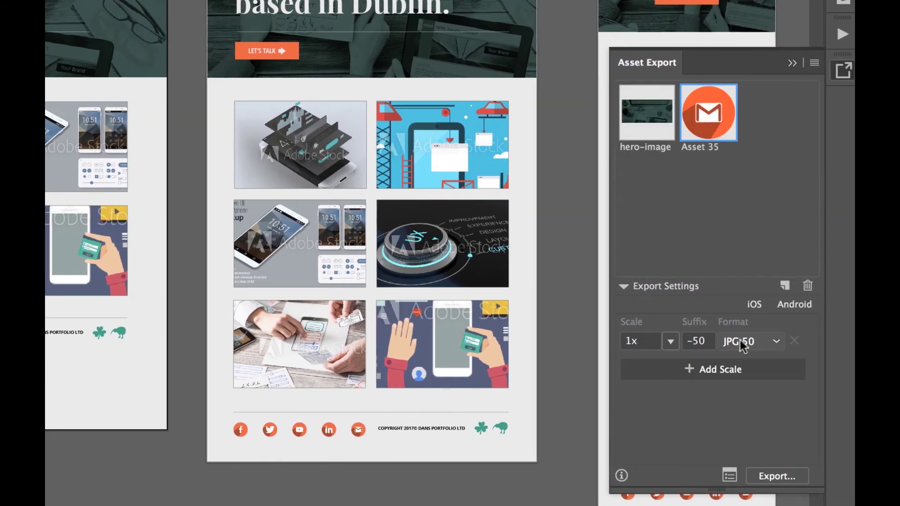
pyautogui.click(770, 344)
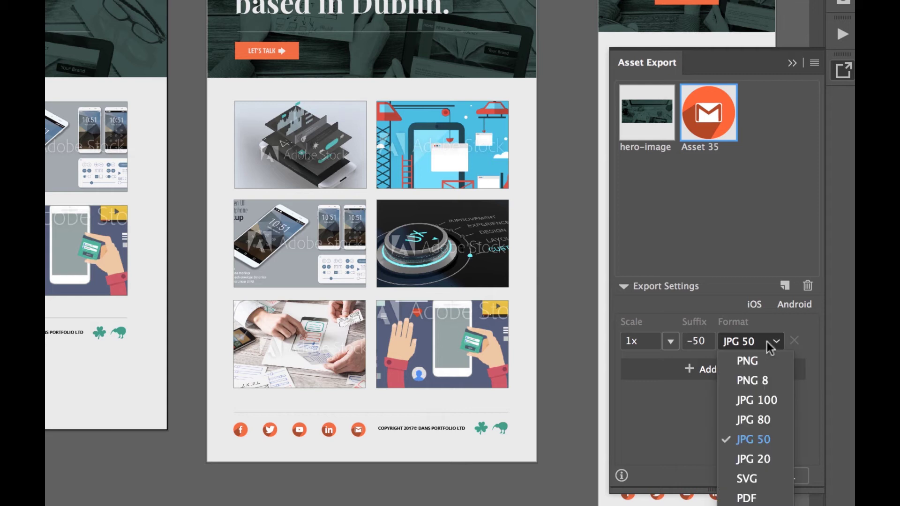
pyautogui.click(755, 476)
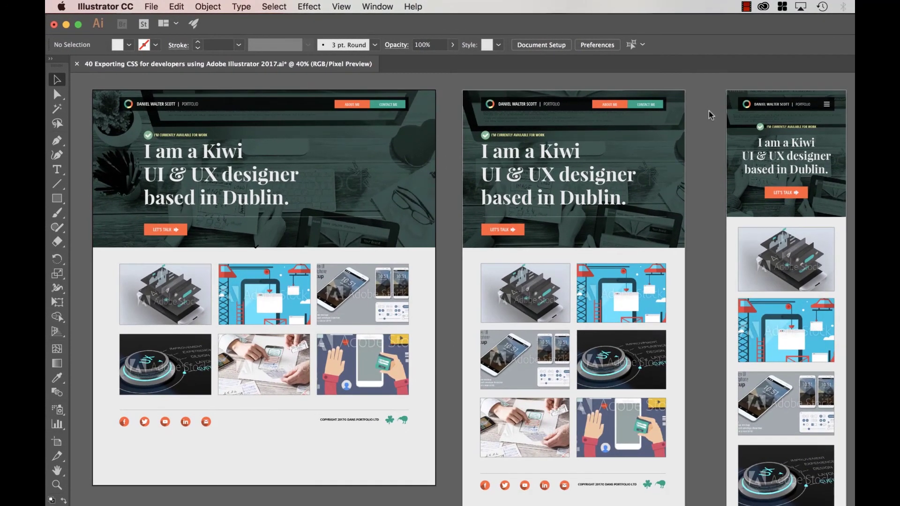
# Select the 'I am a Kiwi' headline and show its CSS in the CSS Properties panel.
pyautogui.click(263, 184)
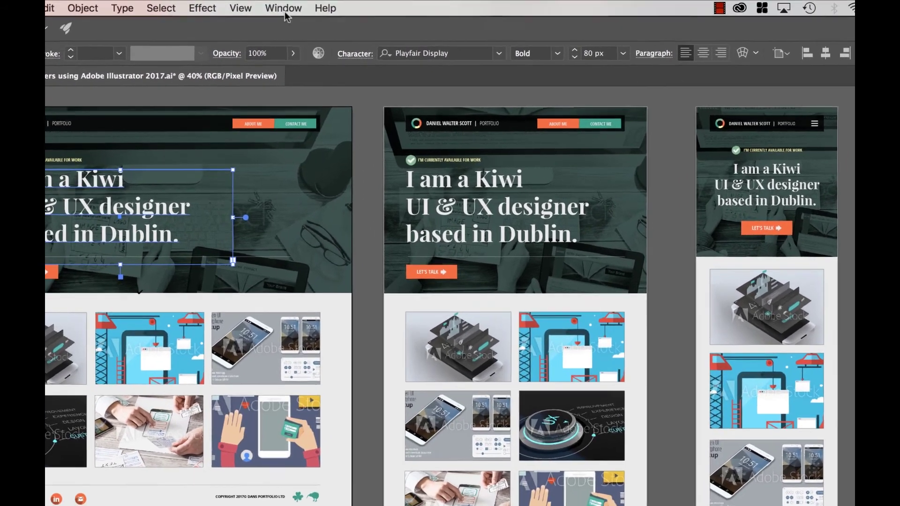
pyautogui.click(380, 7)
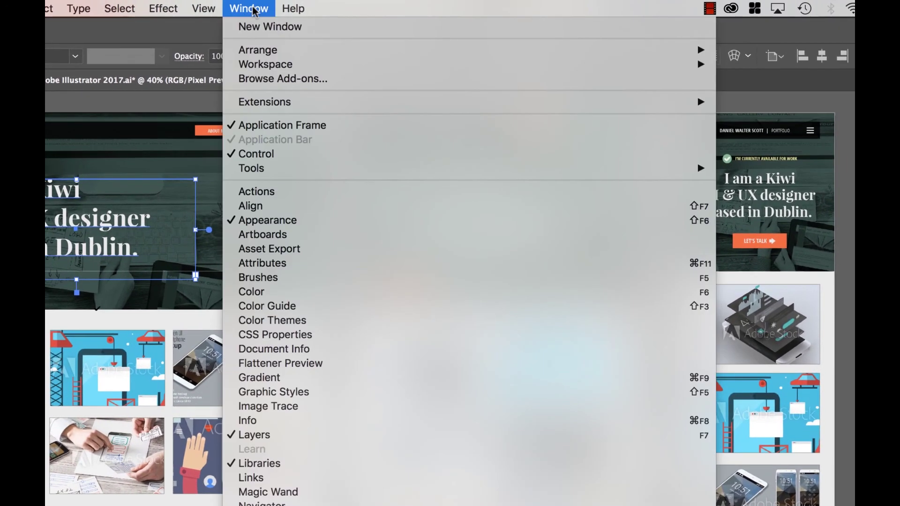
pyautogui.click(312, 331)
pyautogui.moveTo(547, 477); pyautogui.dragTo(474, 424)
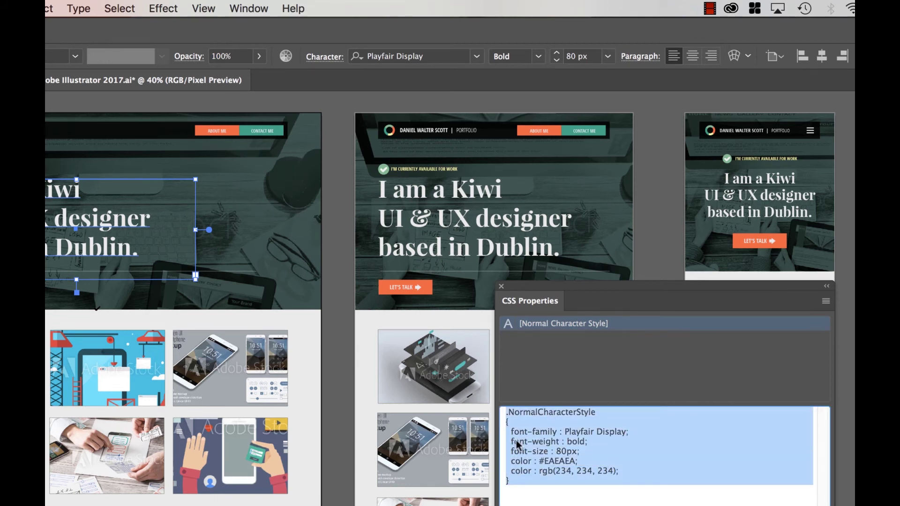
pyautogui.click(547, 434)
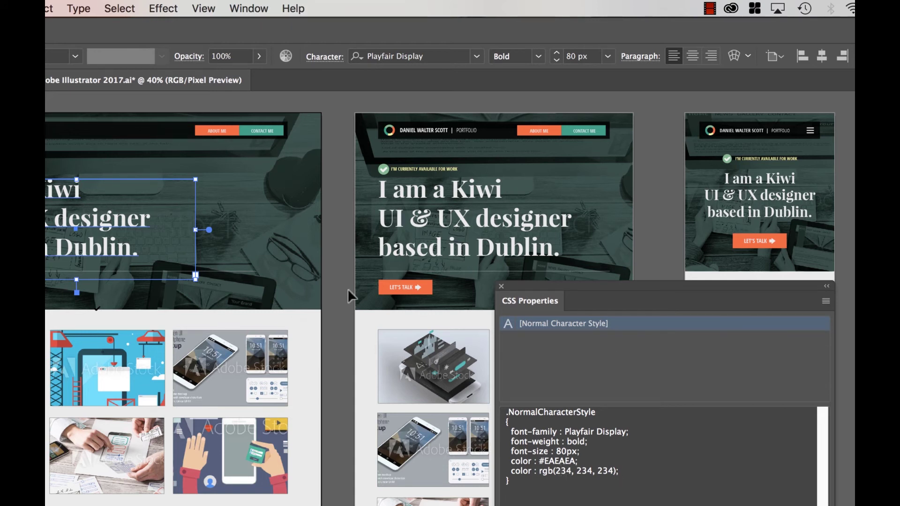
# Select the LET'S TALK button and turn on Generate CSS for Unnamed Objects in the CSS export options.
pyautogui.click(384, 295)
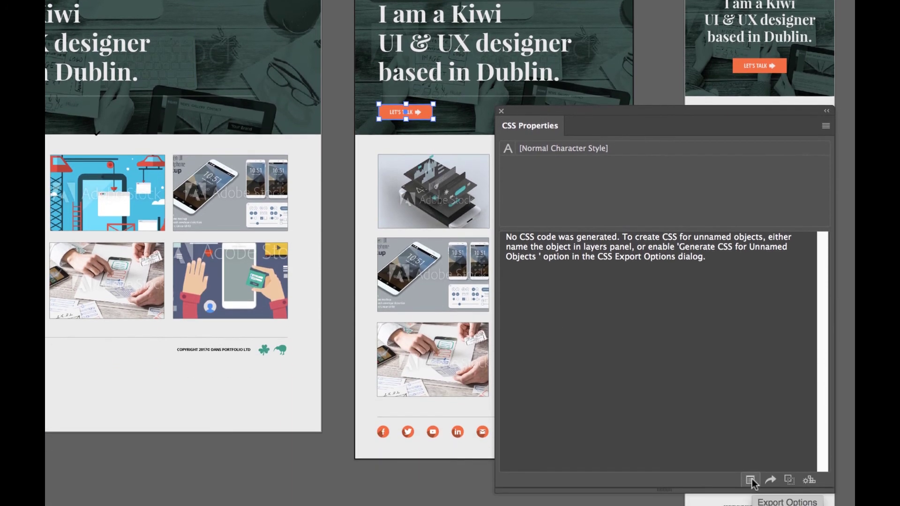
pyautogui.click(750, 480)
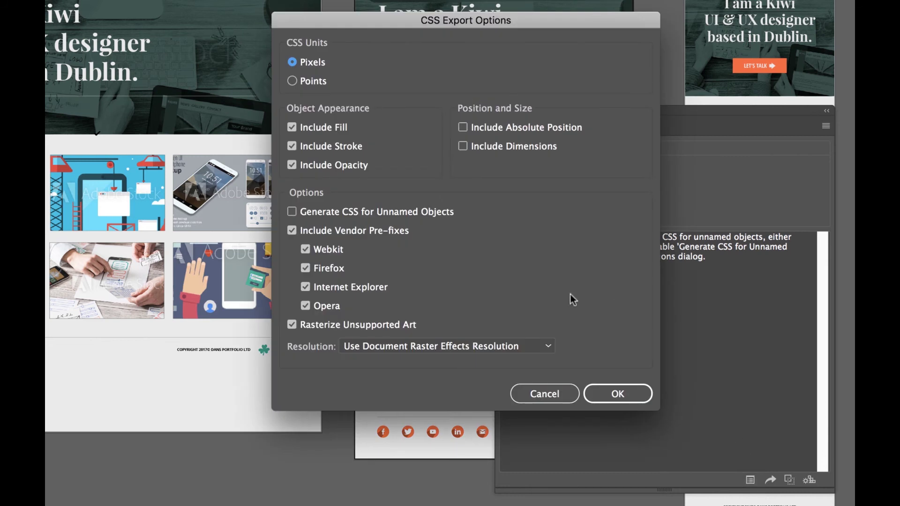
pyautogui.click(307, 212)
pyautogui.click(484, 148)
pyautogui.click(613, 395)
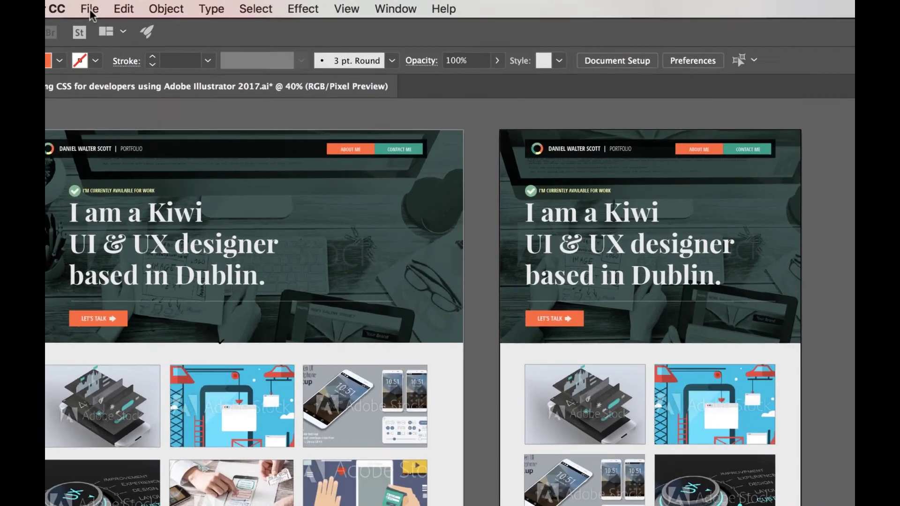
# Save and package the mockup with links, fonts and report, accept the font notice, and show the package.
pyautogui.click(131, 7)
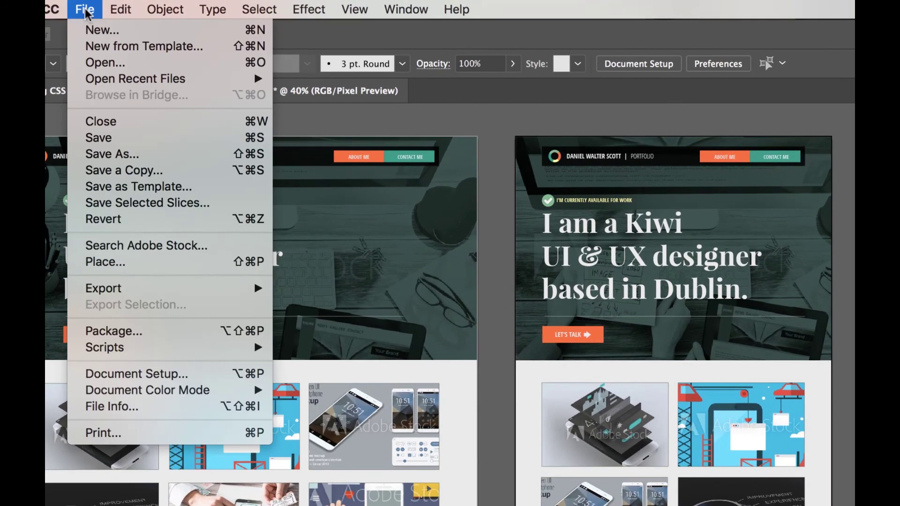
pyautogui.click(173, 332)
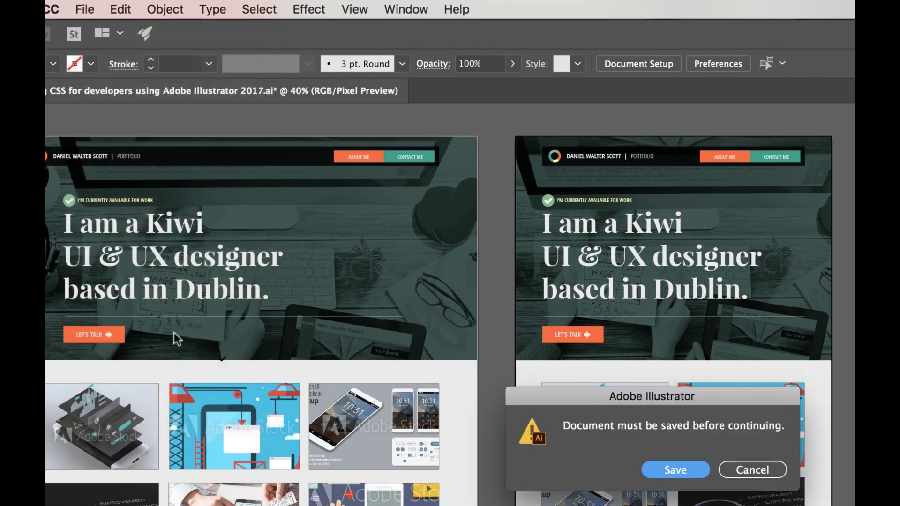
pyautogui.click(683, 471)
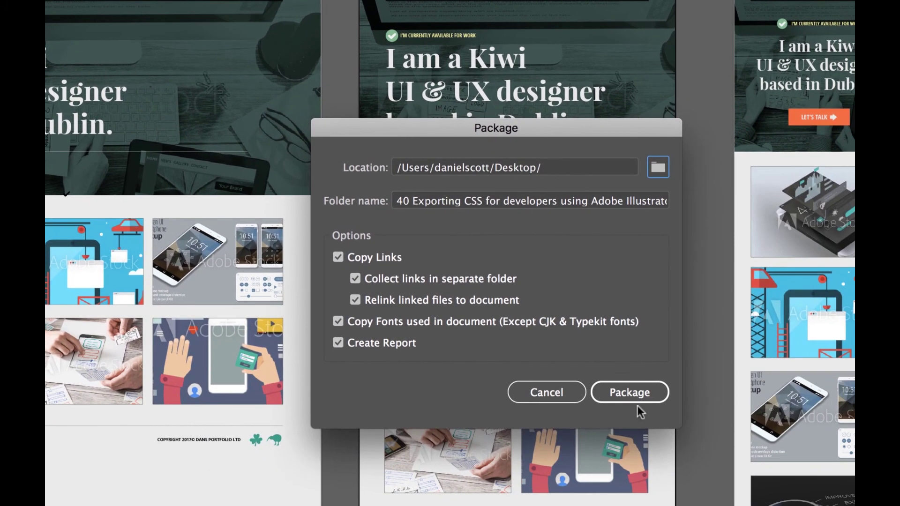
pyautogui.click(635, 392)
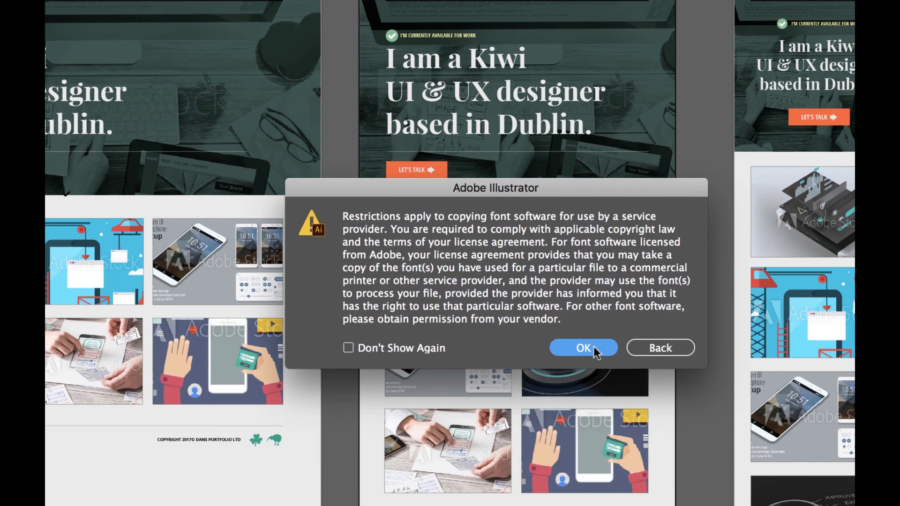
pyautogui.click(577, 347)
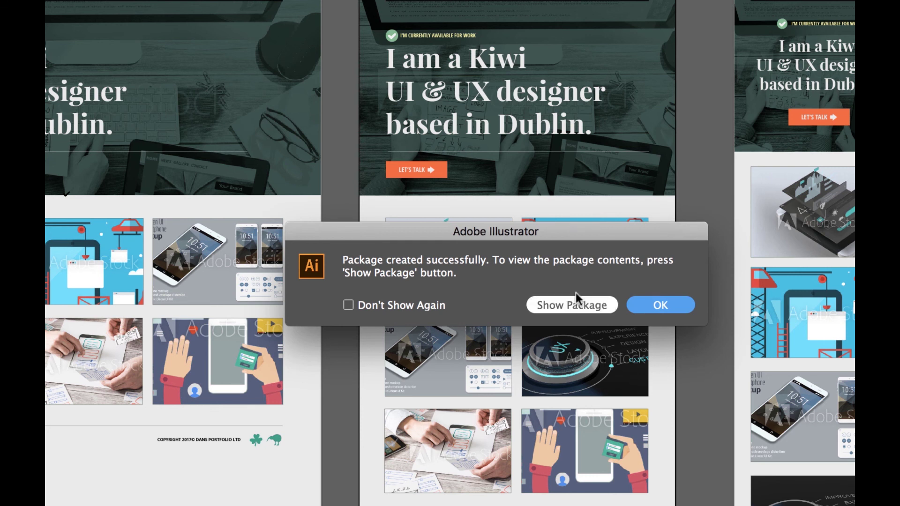
pyautogui.click(584, 304)
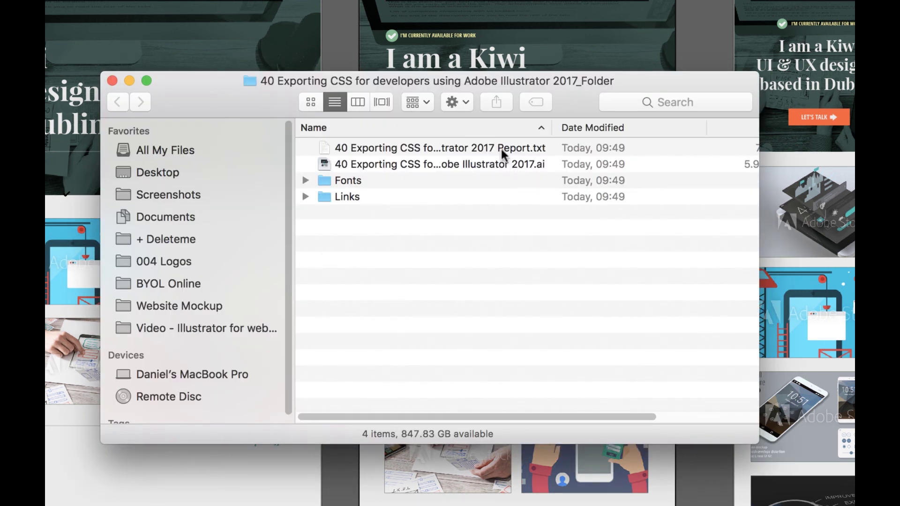
# Expand the package's Fonts and Links folders to list the three font files and the linked files.
pyautogui.click(501, 148)
pyautogui.click(437, 164)
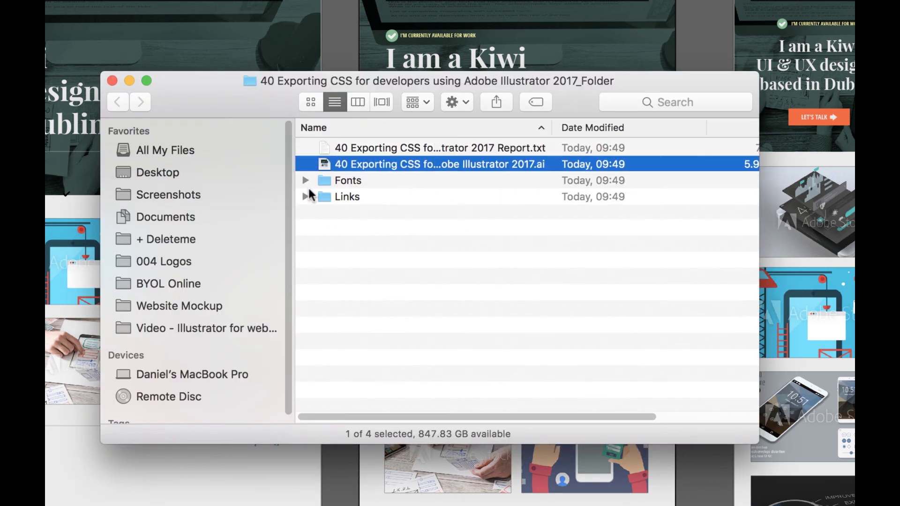
pyautogui.click(306, 180)
pyautogui.click(306, 246)
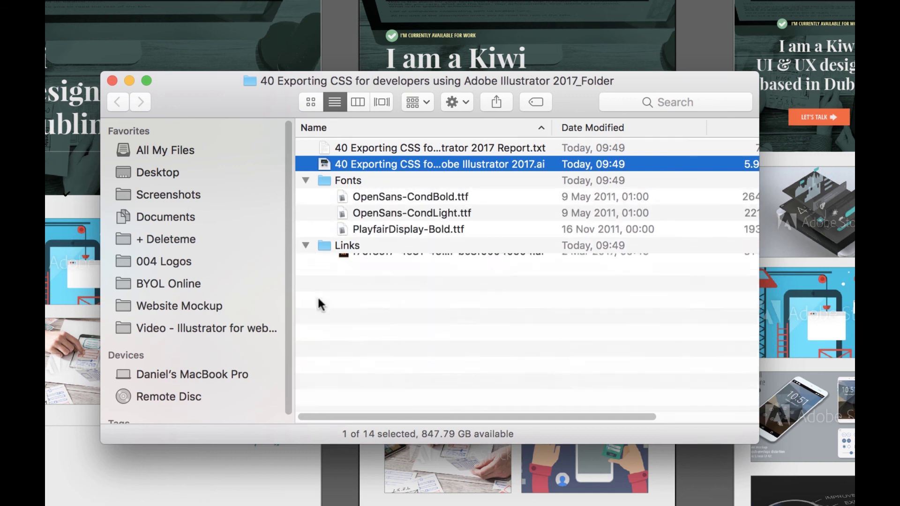